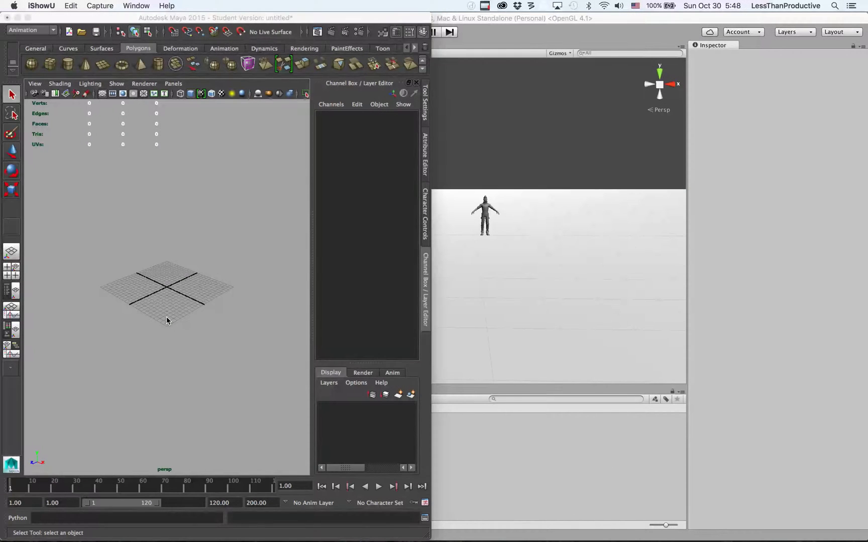
# Make the Maya window with its empty untitled scene the active application
pyautogui.click(93, 222)
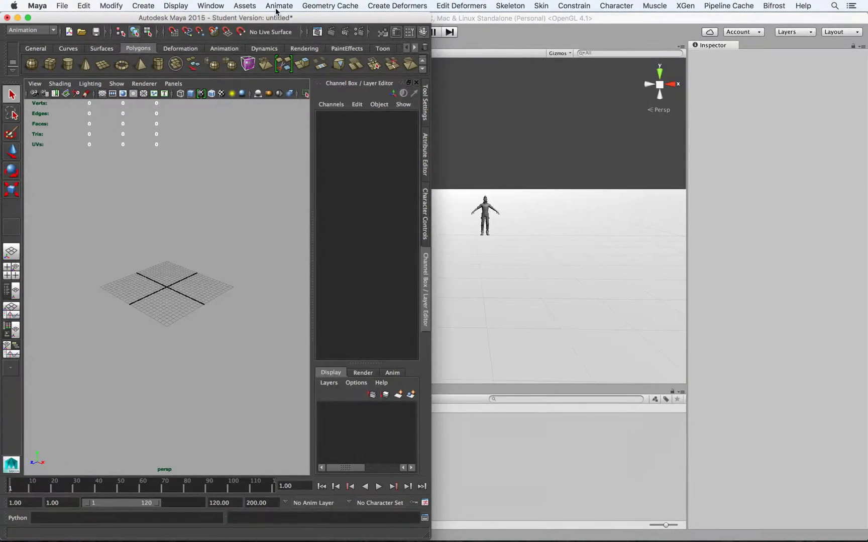
# Create a default HumanIK skeleton, Character1, from the HumanIK panel, orbit to view it, and deselect
pyautogui.click(210, 6)
pyautogui.moveTo(232, 42)
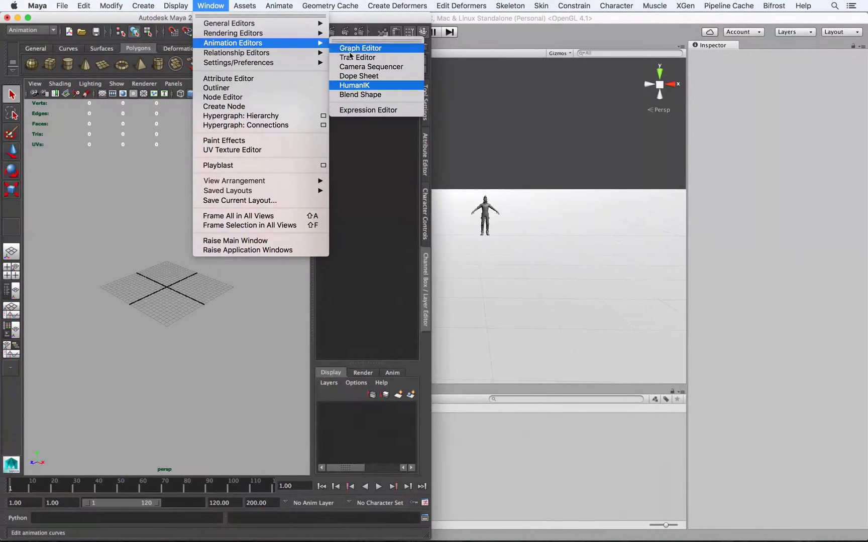
pyautogui.click(352, 86)
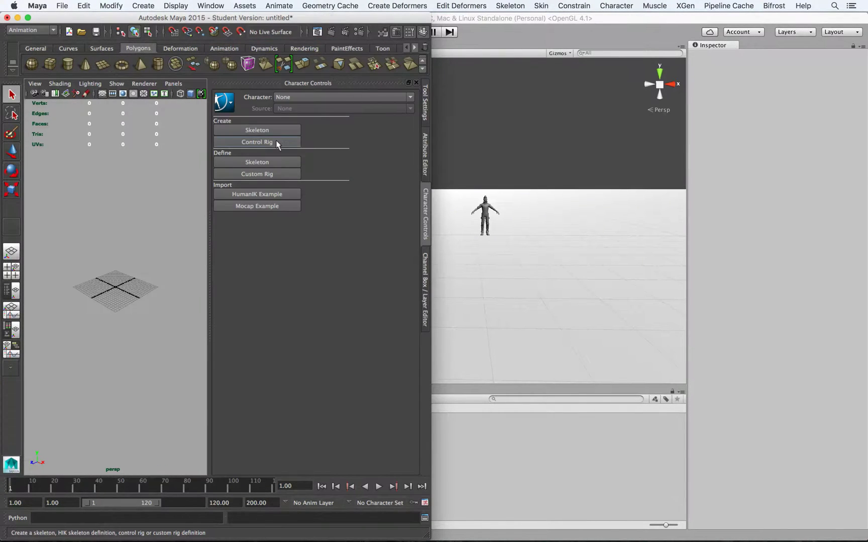
pyautogui.click(271, 128)
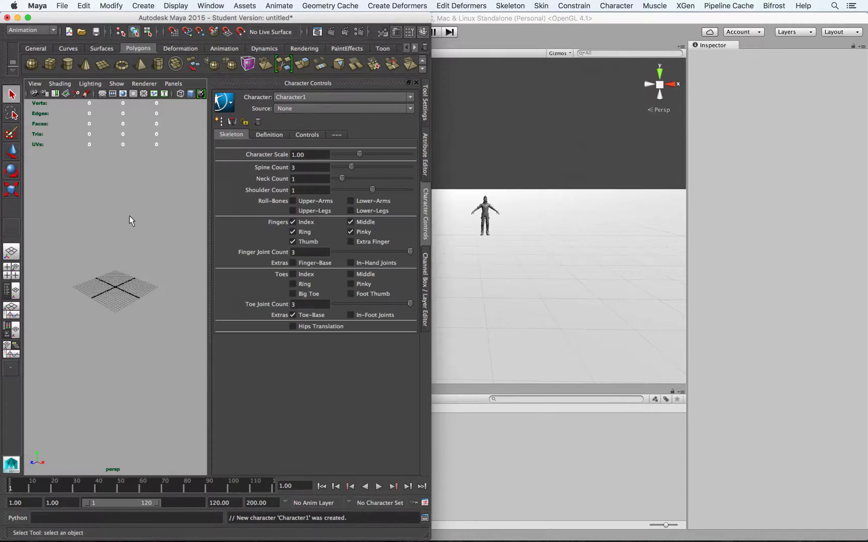
pyautogui.keyDown('alt'); pyautogui.moveTo(69, 233); pyautogui.dragTo(174, 252); pyautogui.keyUp('alt')
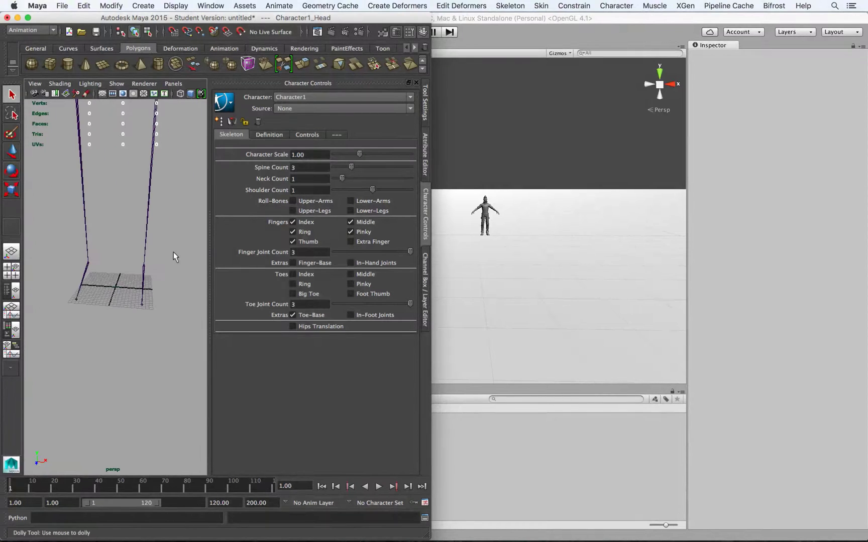
pyautogui.click(105, 278)
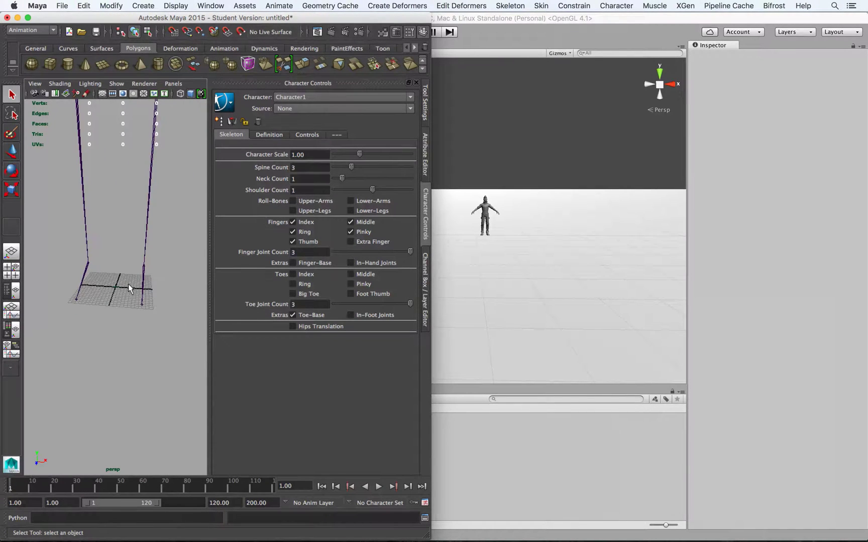
# Set Maya's linear working unit to meter in Preferences > Settings and save it
pyautogui.click(38, 6)
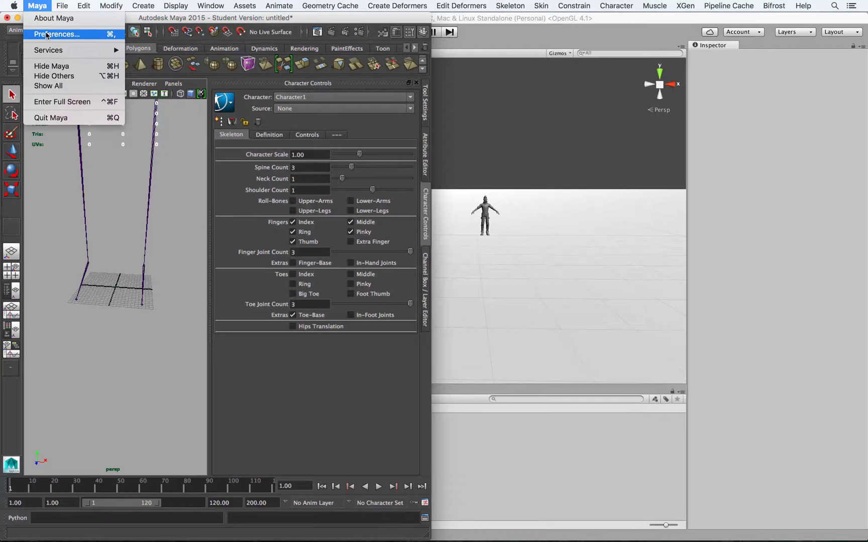
pyautogui.click(47, 34)
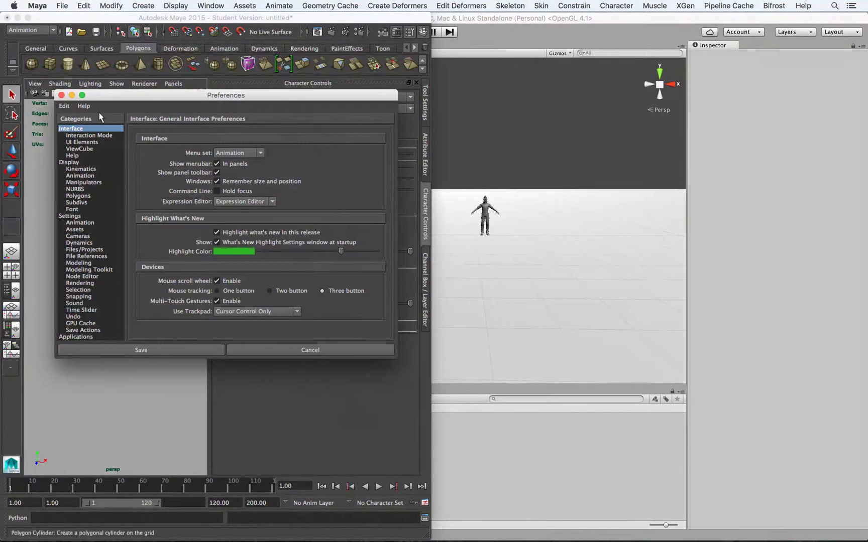
pyautogui.click(61, 95)
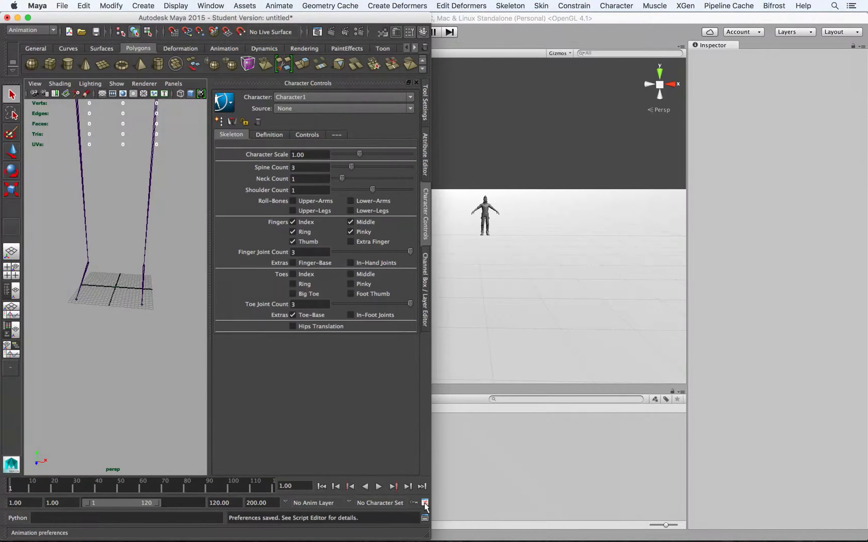
pyautogui.click(424, 503)
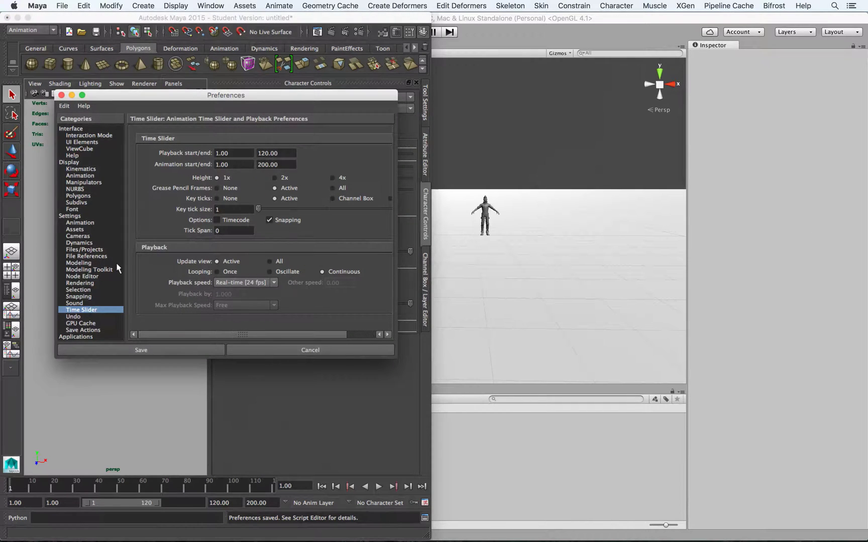
pyautogui.click(74, 216)
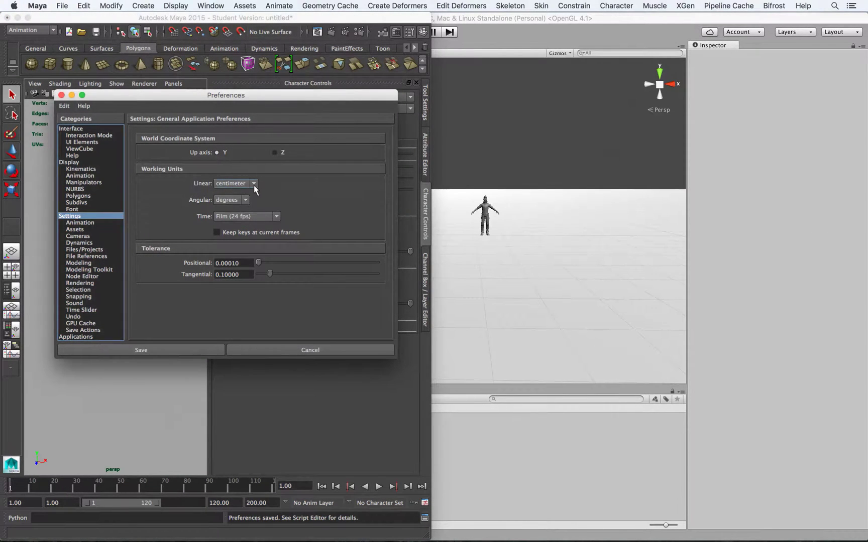
pyautogui.click(254, 184)
pyautogui.click(240, 205)
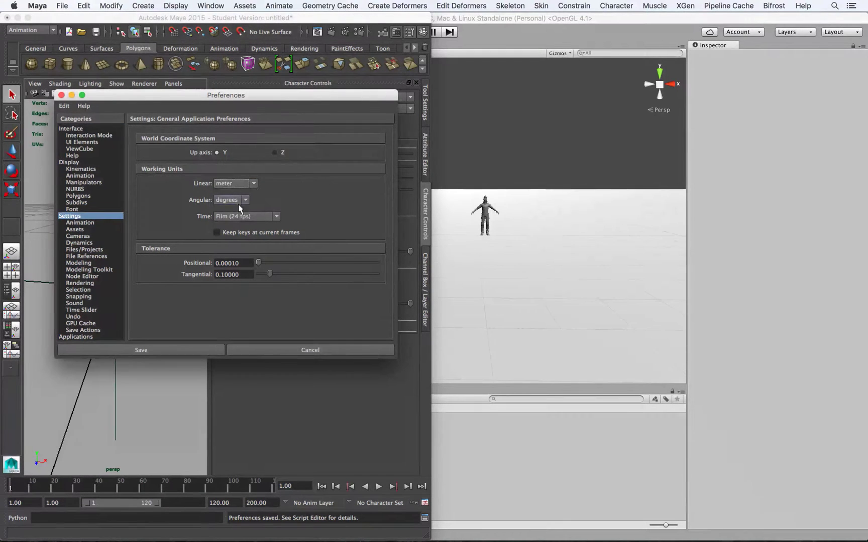
pyautogui.click(192, 350)
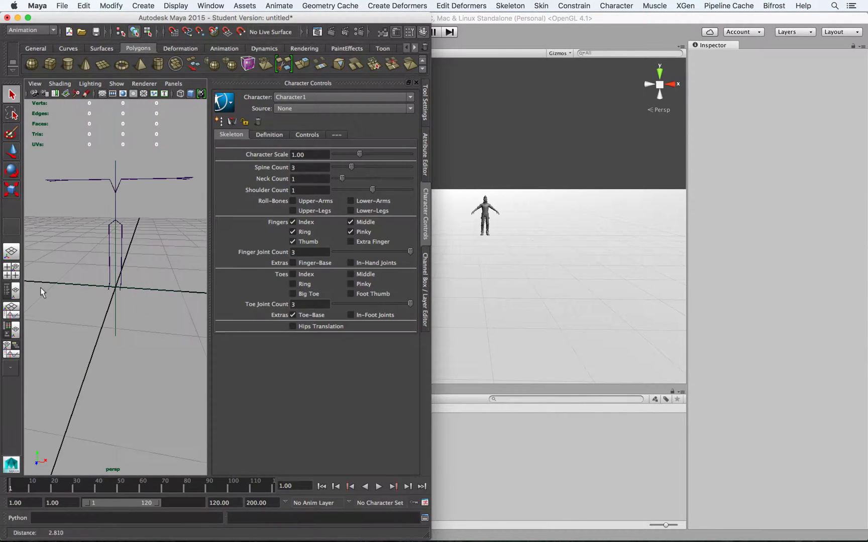
pyautogui.scroll(5, 85, 291)
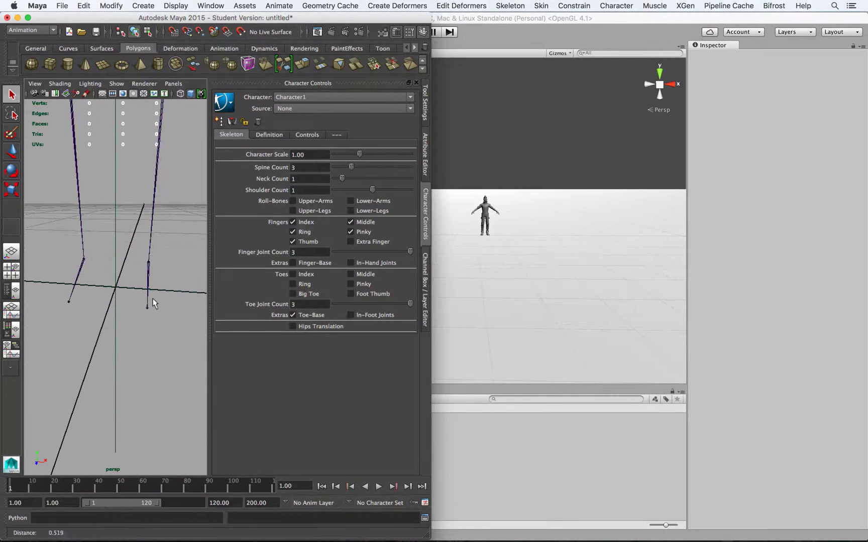
pyautogui.scroll(-8, 101, 287)
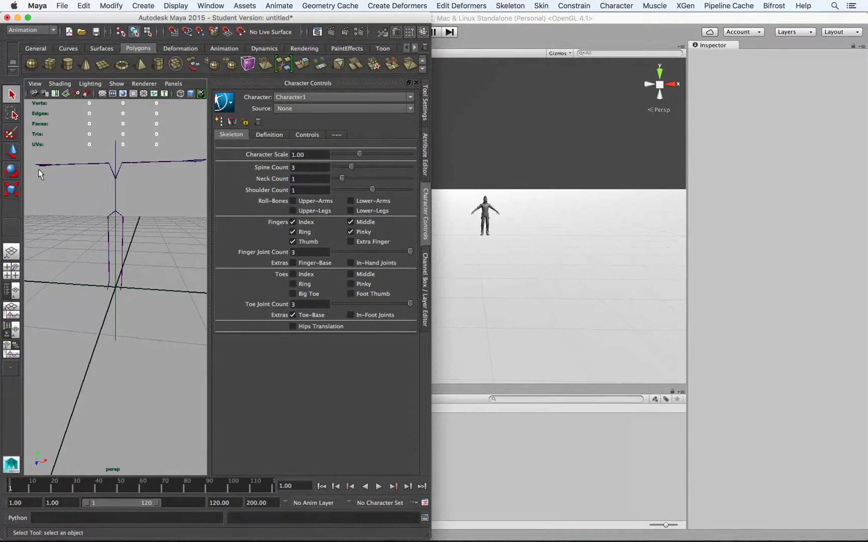
# Add polygon cube pCube1 at the origin and show its values in the Channel Box
pyautogui.click(49, 65)
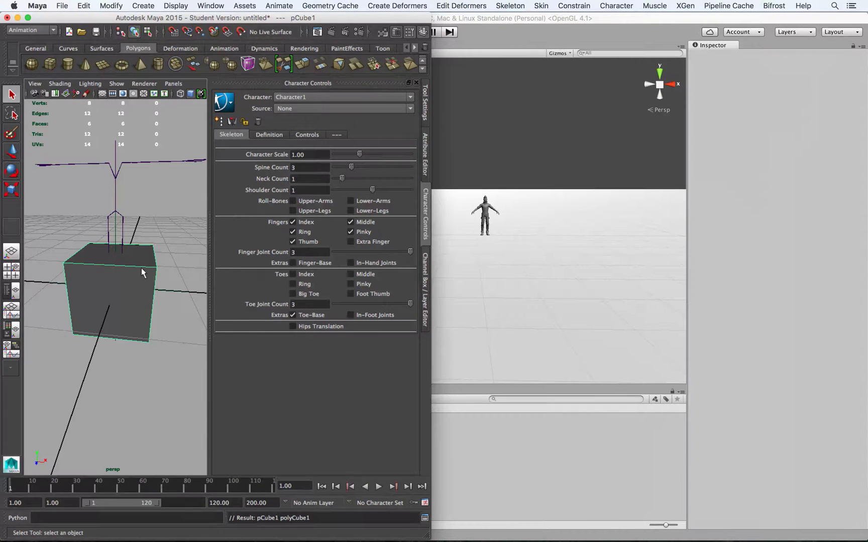
pyautogui.click(426, 237)
pyautogui.click(426, 279)
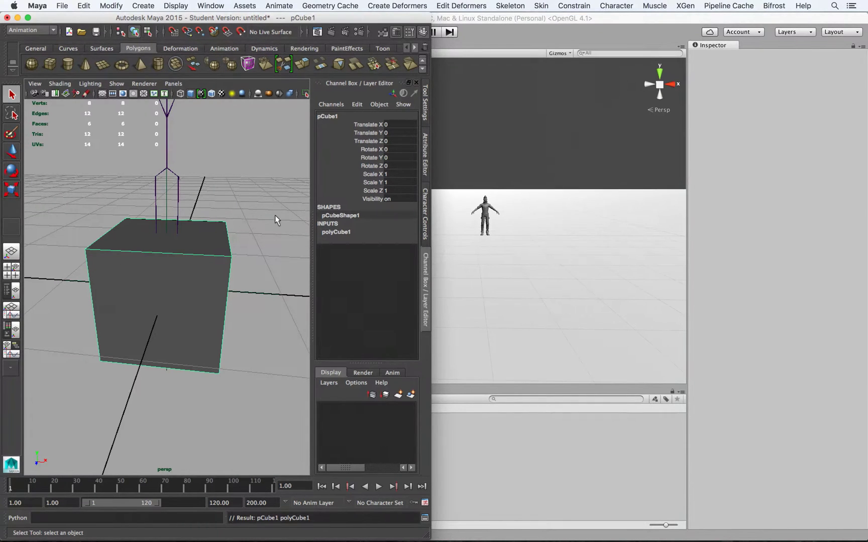
pyautogui.click(57, 7)
# Export the selected cube as 1x1x1m.fbx to Glitch-U_Models, replacing the existing file
pyautogui.click(95, 133)
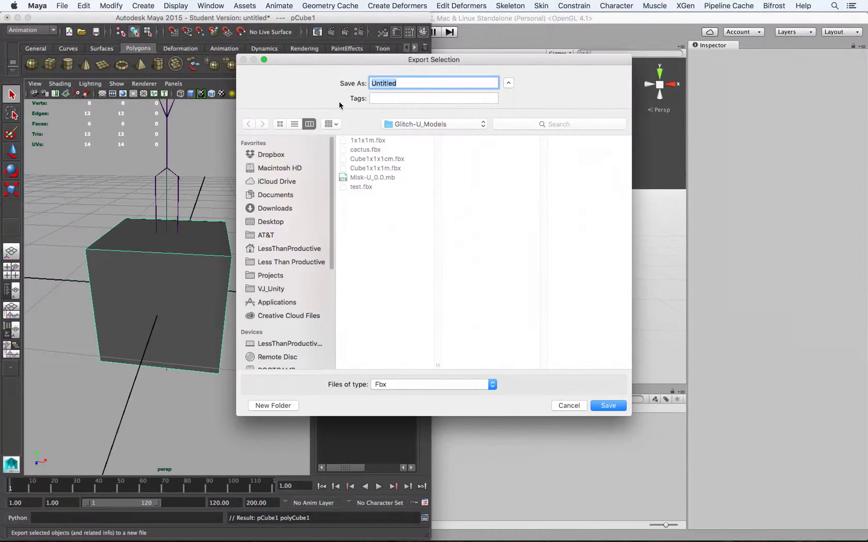
pyautogui.write('1x1x1m')
pyautogui.click(609, 406)
pyautogui.click(503, 126)
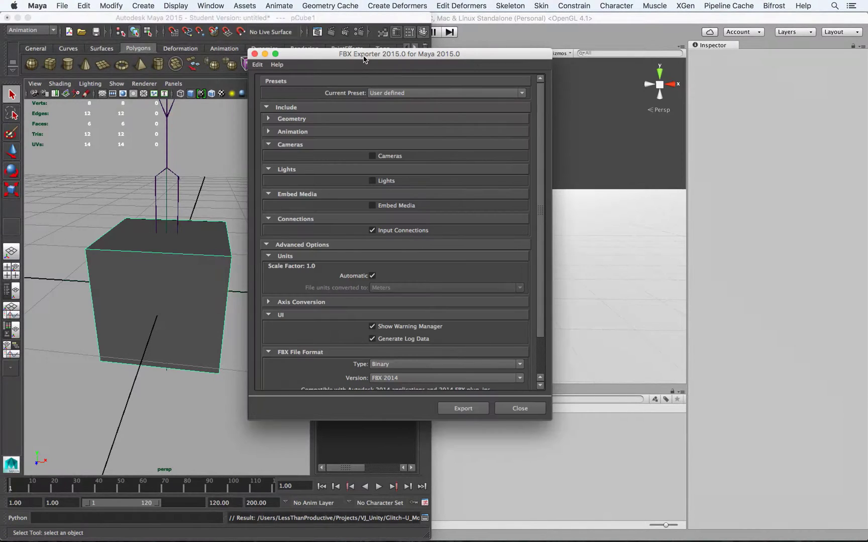
# Turn off Automatic units, convert file units to Centimeters (scale factor 100), and export
pyautogui.moveTo(364, 58); pyautogui.dragTo(380, 57)
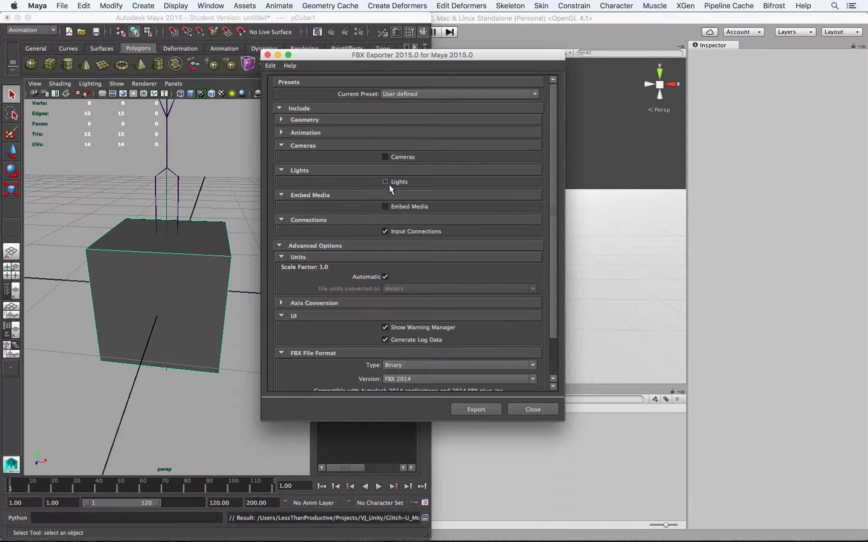
pyautogui.scroll(-2, 359, 271)
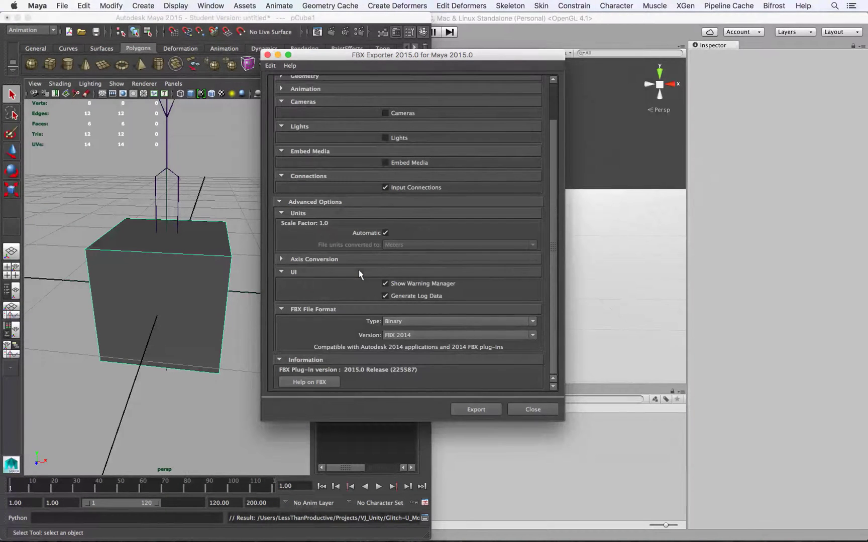
pyautogui.click(385, 233)
pyautogui.click(405, 246)
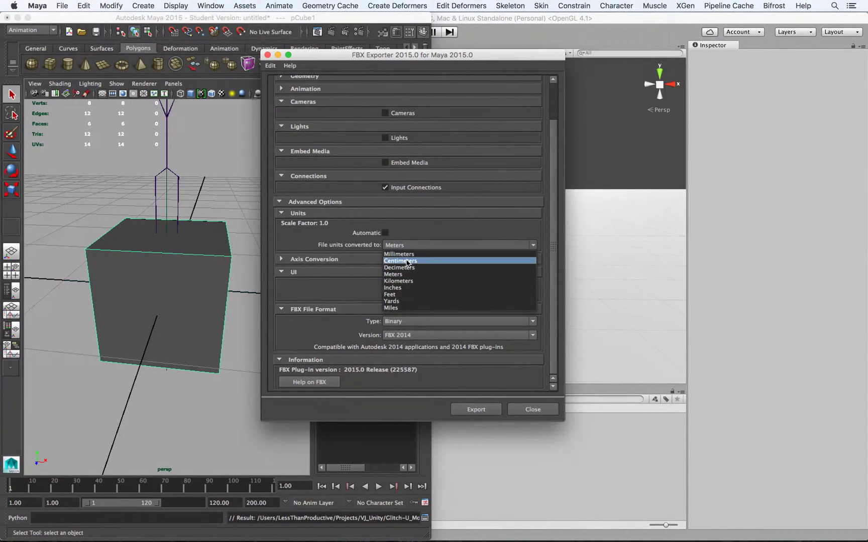
pyautogui.click(408, 261)
pyautogui.click(476, 409)
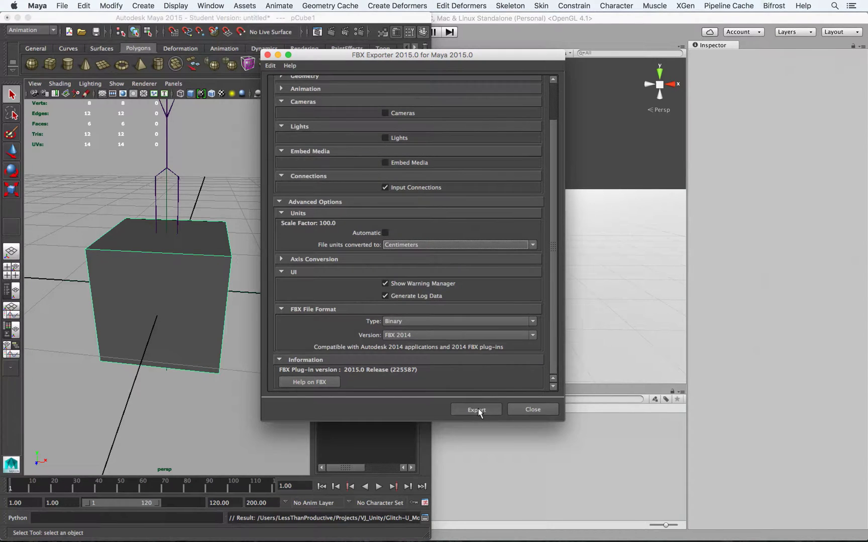
# In Unity, start Import New Asset from Models and select VJ_Unity/Glitch-U_Models/1x1x1m.fbx
pyautogui.click(437, 441)
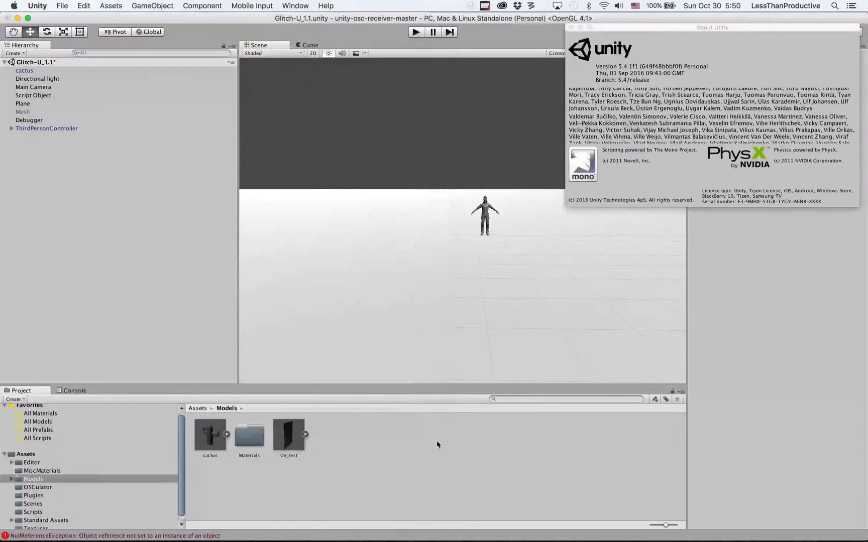
pyautogui.rightClick(397, 446)
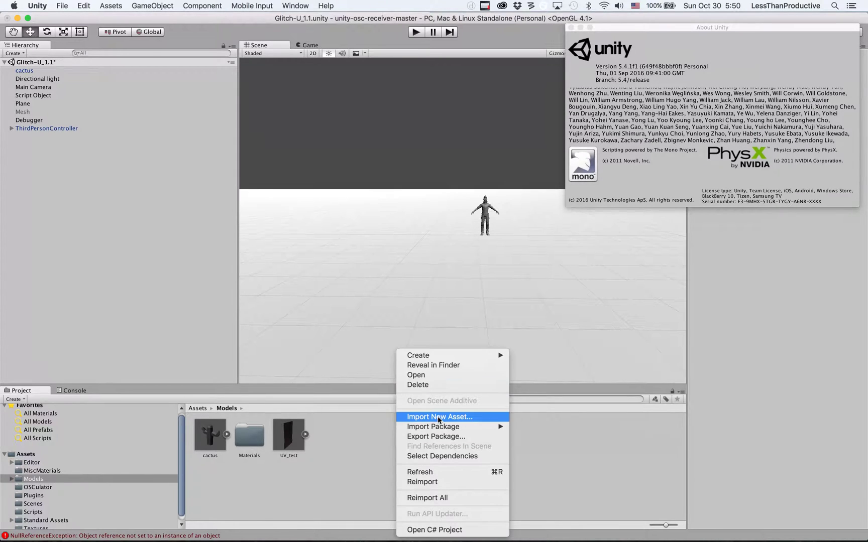
pyautogui.click(439, 415)
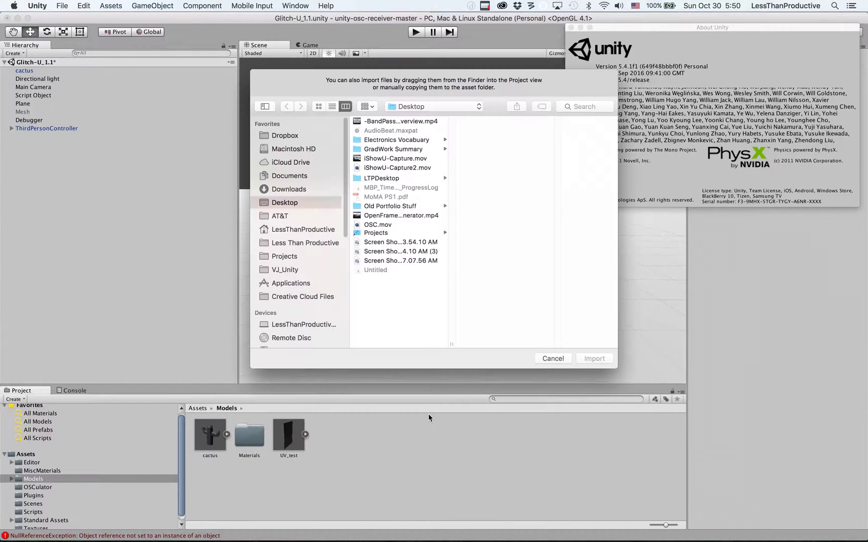
pyautogui.click(279, 270)
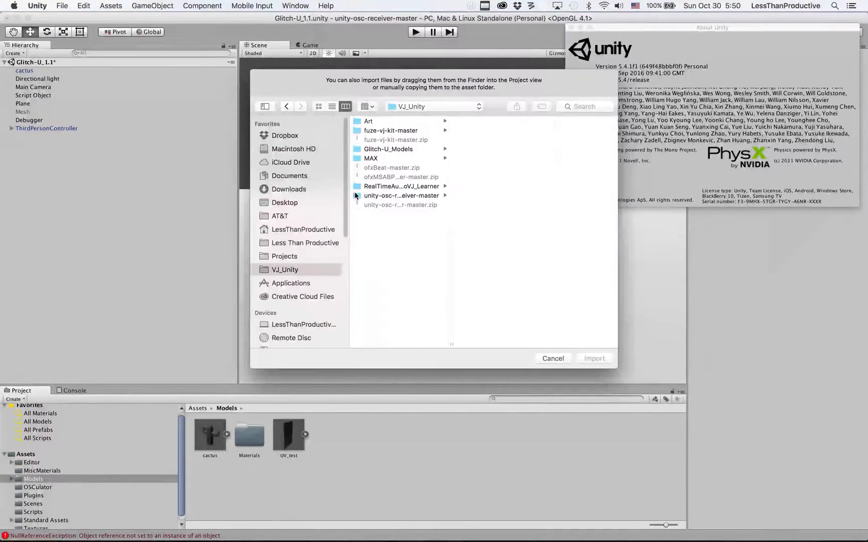
pyautogui.click(388, 149)
pyautogui.click(482, 122)
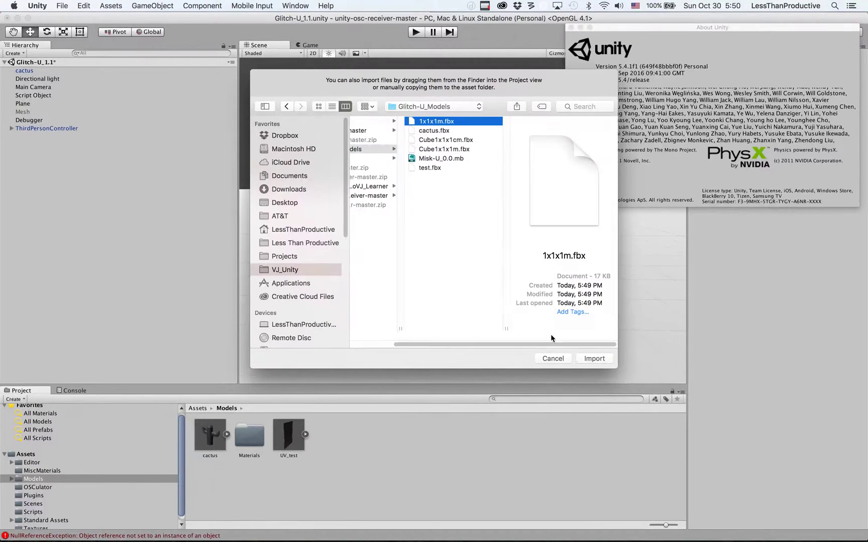
# Import 1x1x1m.fbx into Models and drop the cube into the scene beside the character
pyautogui.click(595, 359)
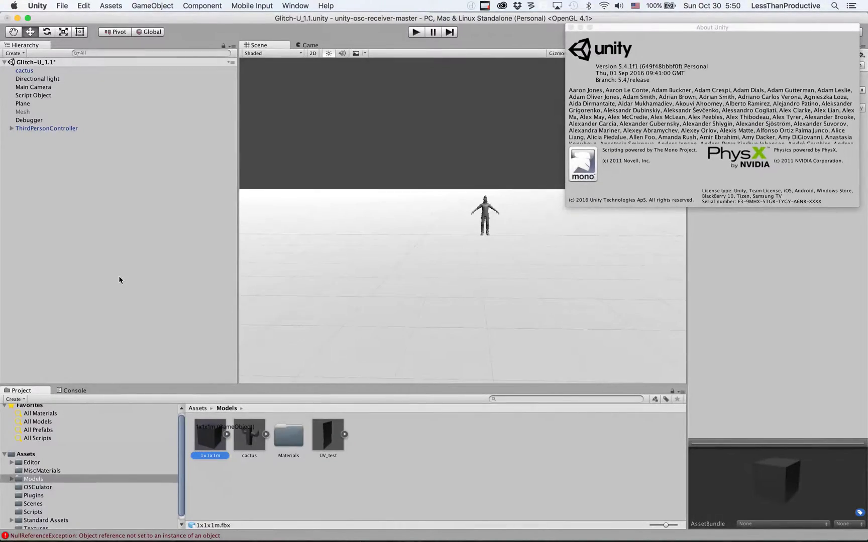
pyautogui.moveTo(92, 235); pyautogui.dragTo(243, 245)
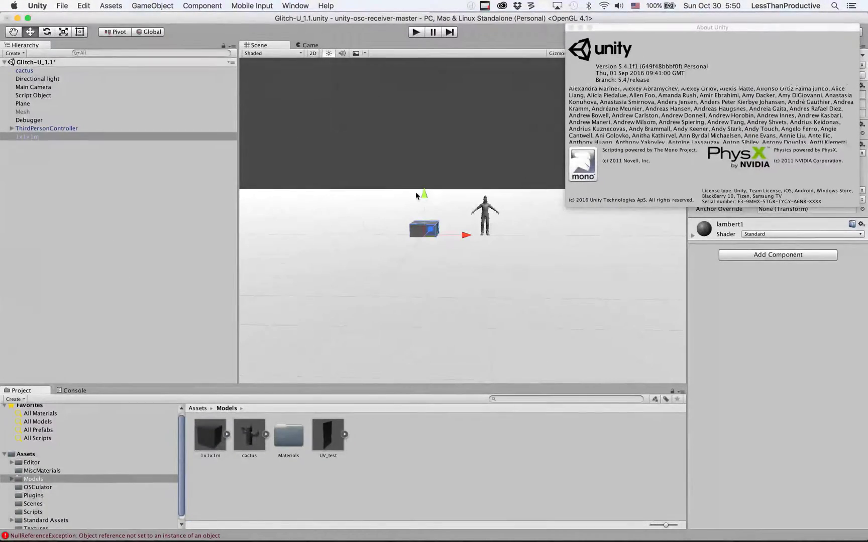
pyautogui.moveTo(416, 196); pyautogui.dragTo(426, 182)
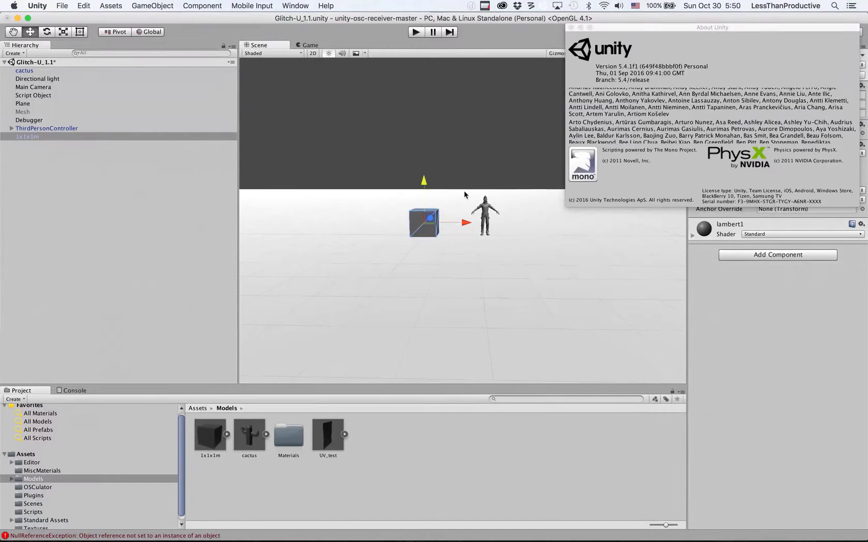
pyautogui.click(74, 192)
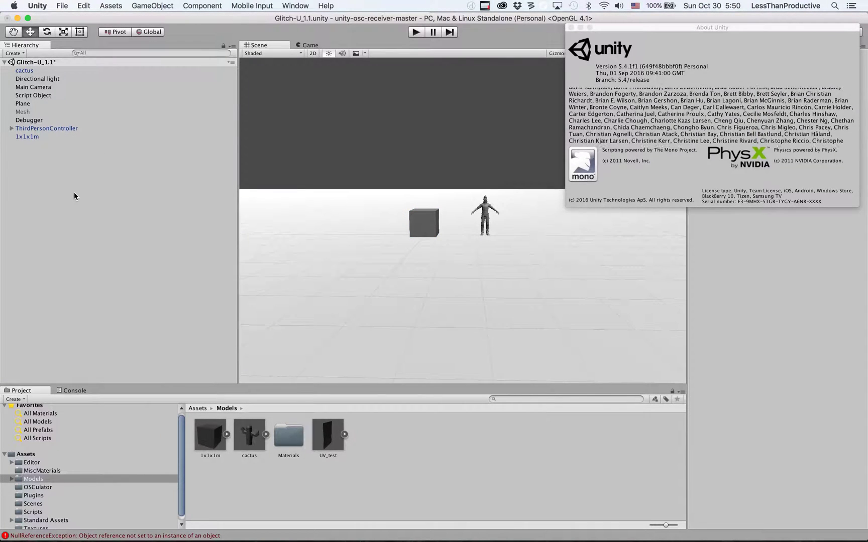
# Select the ThirdPersonController, browse the Assets menu without choosing, then select the 1x1x1m cube
pyautogui.click(45, 129)
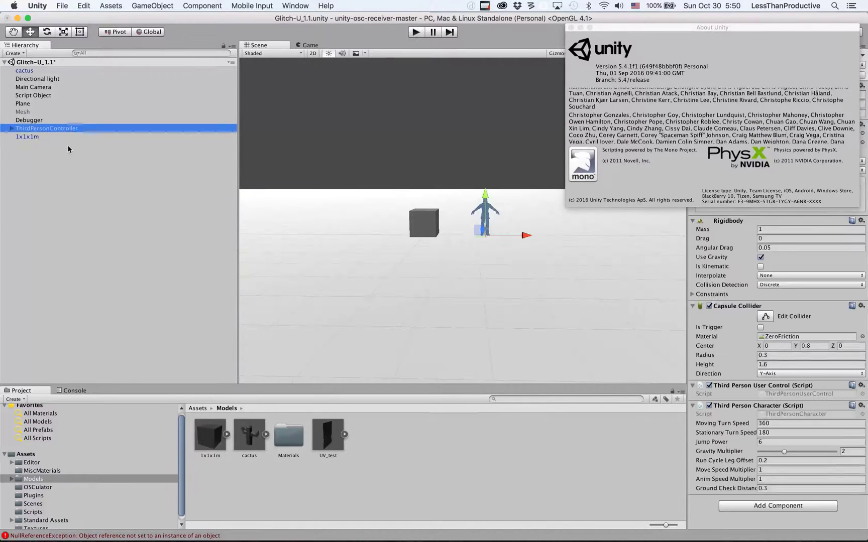
pyautogui.click(113, 7)
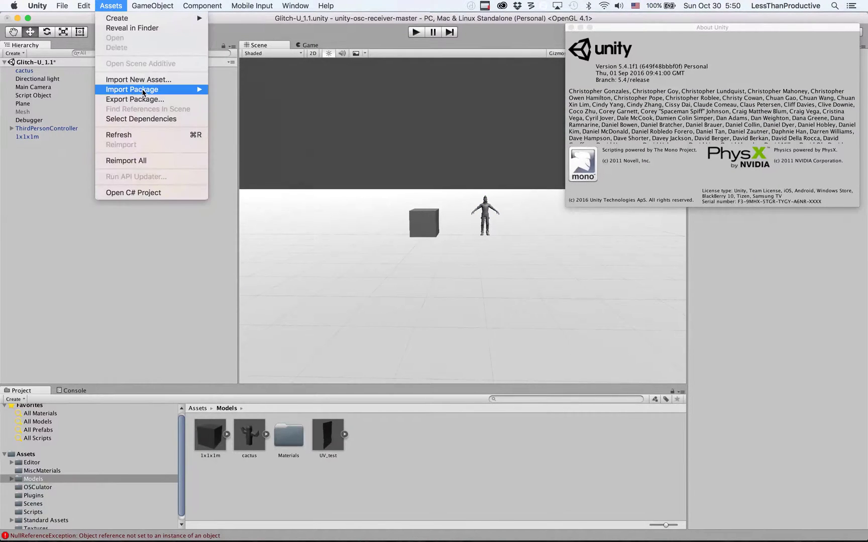
pyautogui.moveTo(146, 91)
pyautogui.click(64, 189)
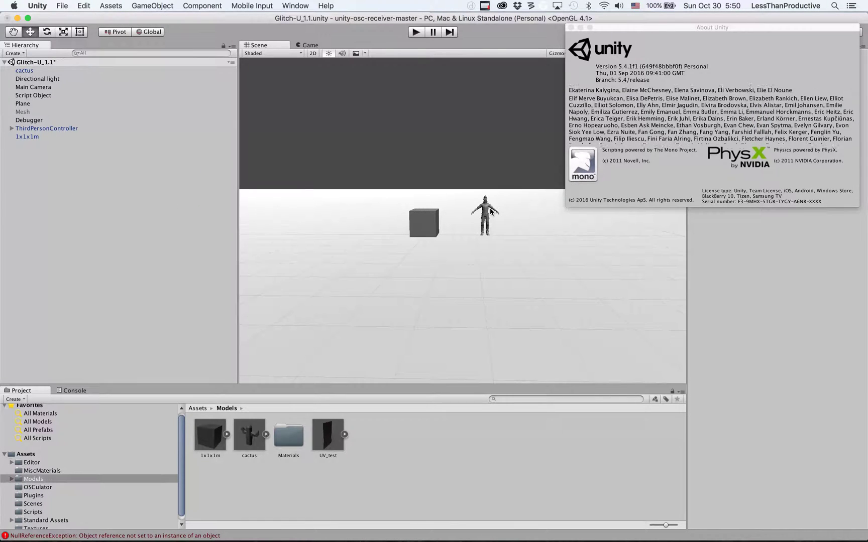
pyautogui.click(415, 226)
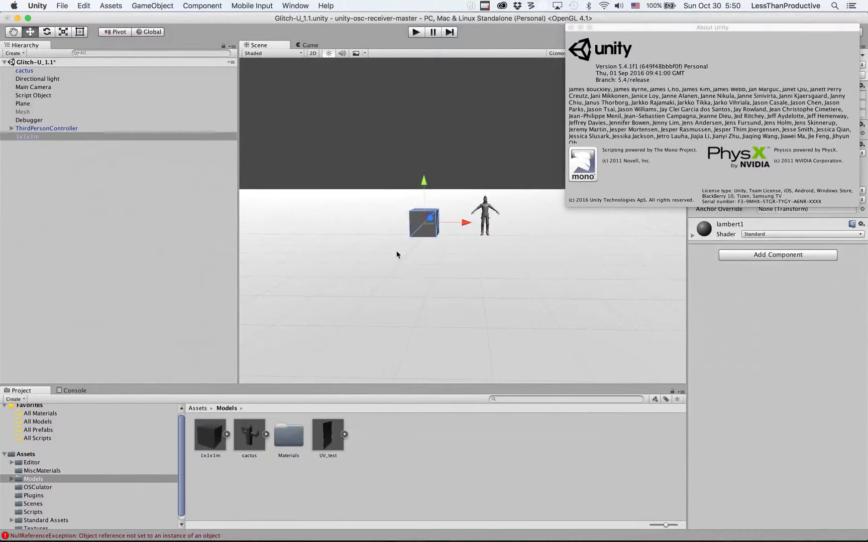
# Back in Maya, export the selected cube as test.fbx, overwriting the existing file
pyautogui.hotkey('ctrl', 'Up')
pyautogui.click(215, 246)
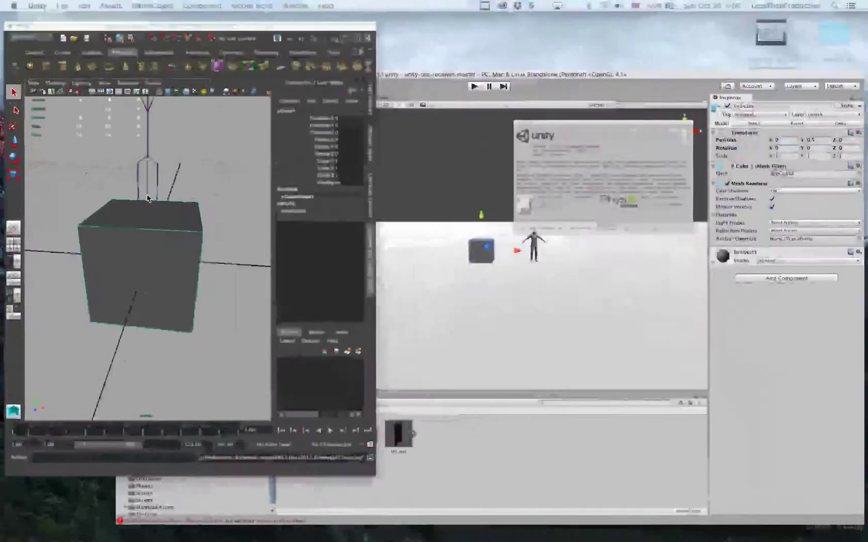
pyautogui.click(63, 6)
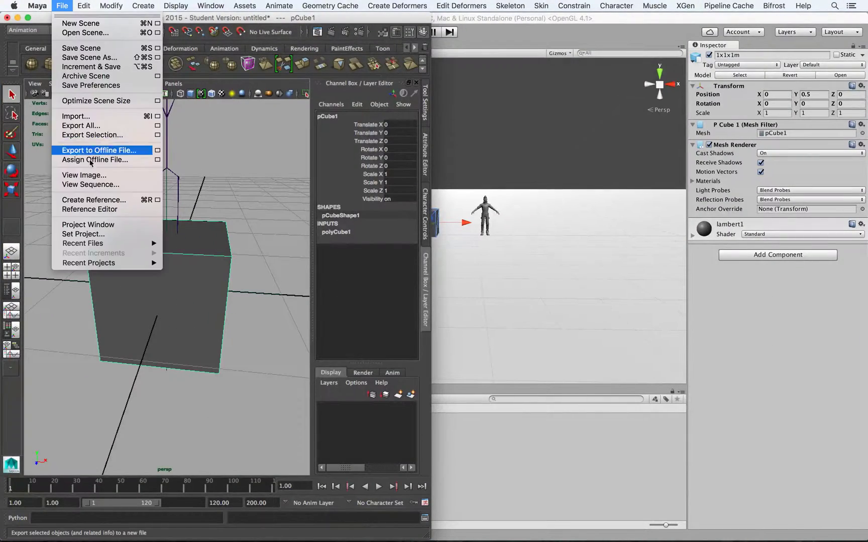
pyautogui.click(95, 135)
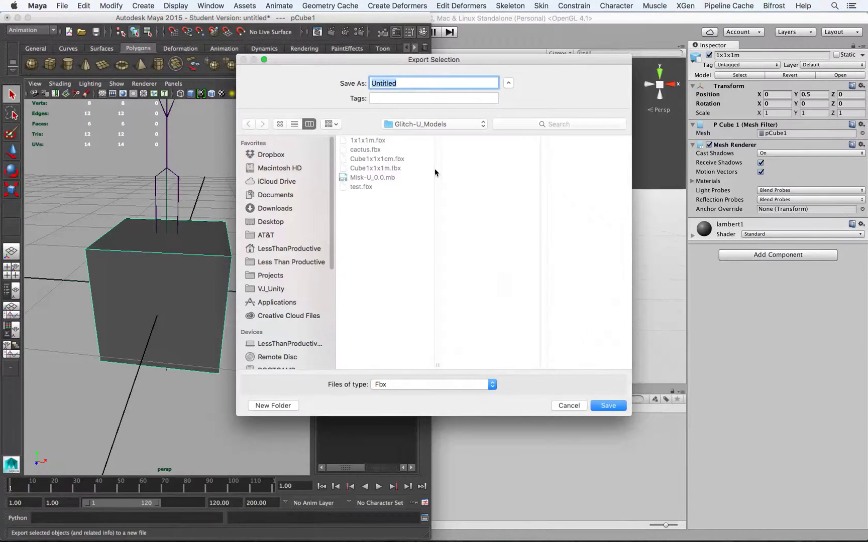
pyautogui.write('test')
pyautogui.click(607, 406)
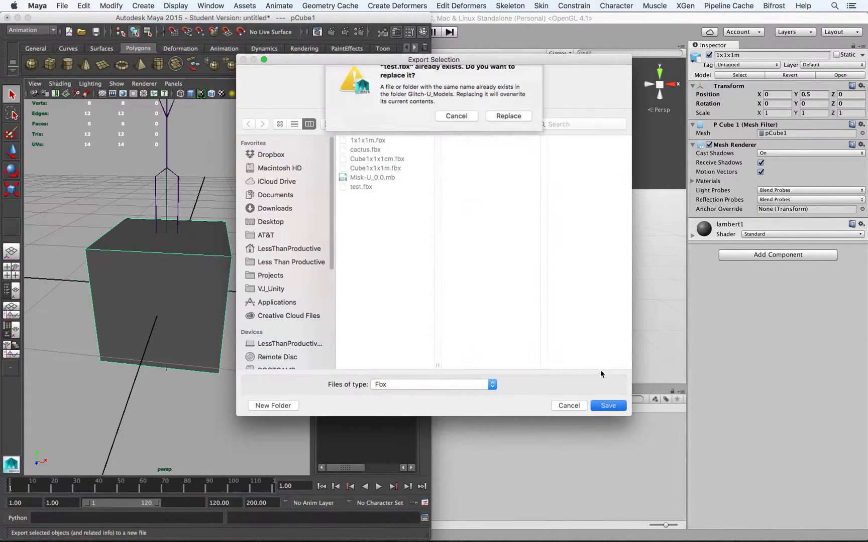
pyautogui.click(513, 128)
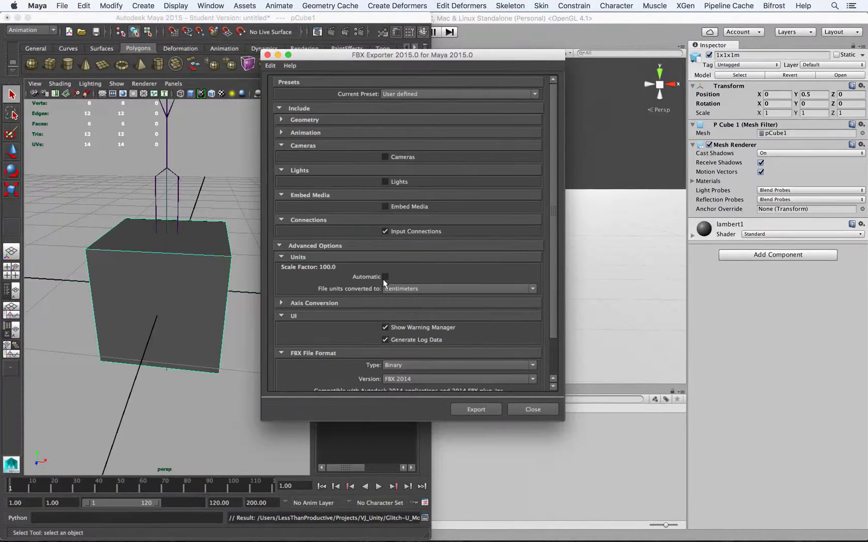
# Tick Automatic units for a 1.0 scale factor, export the FBX, and return to Unity
pyautogui.click(385, 276)
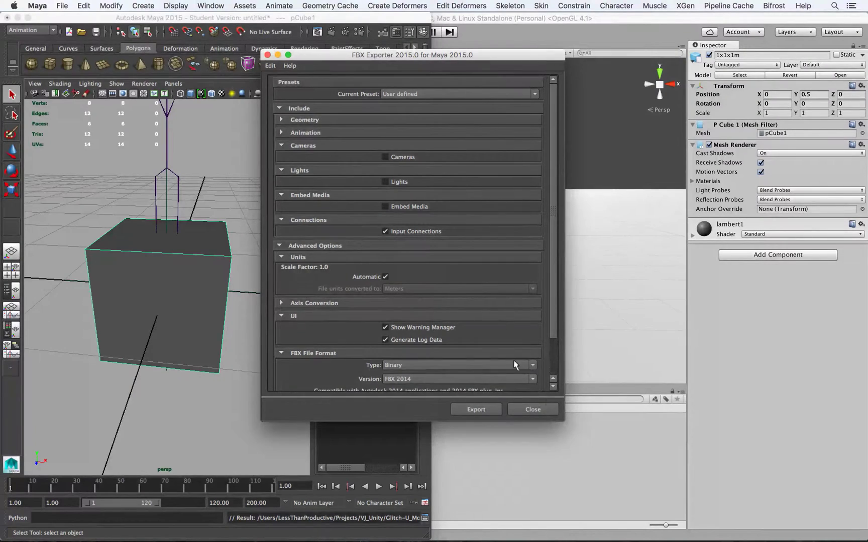
pyautogui.click(476, 409)
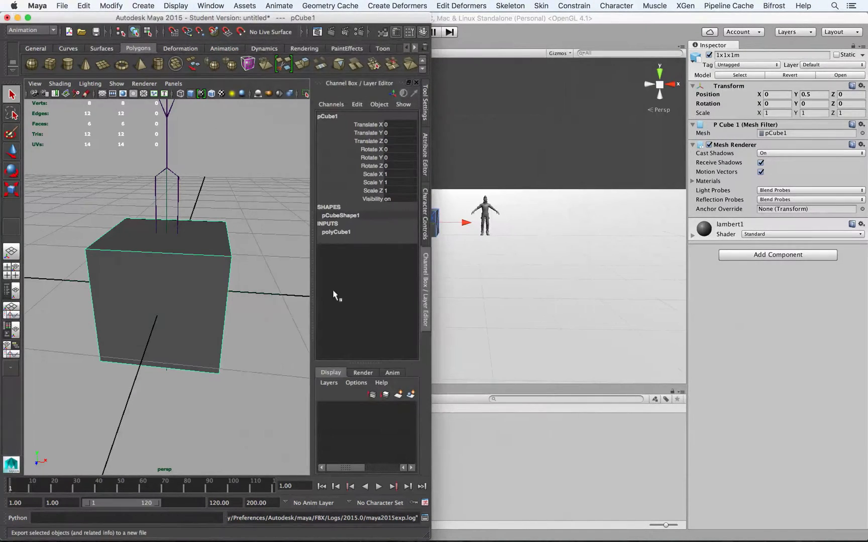
pyautogui.click(486, 452)
# Import Glitch-U_Models/test.fbx into the Unity Models assets
pyautogui.rightClick(429, 452)
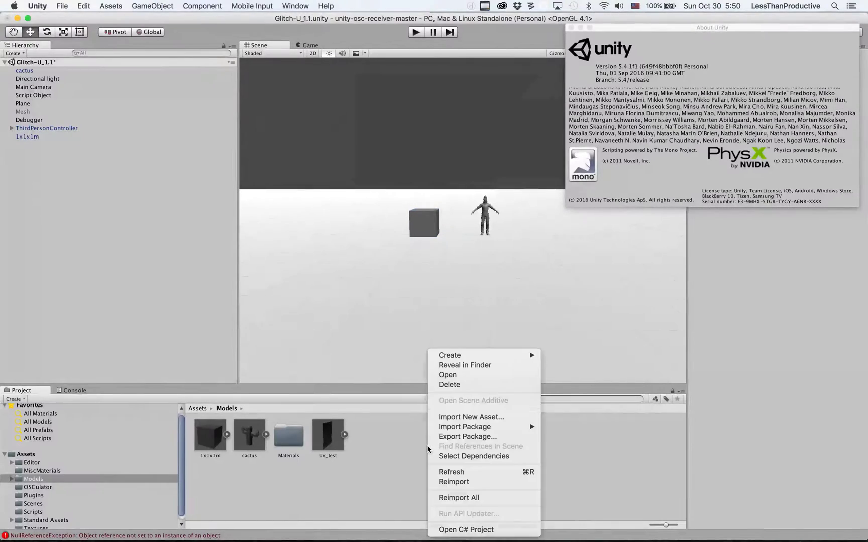
pyautogui.click(460, 417)
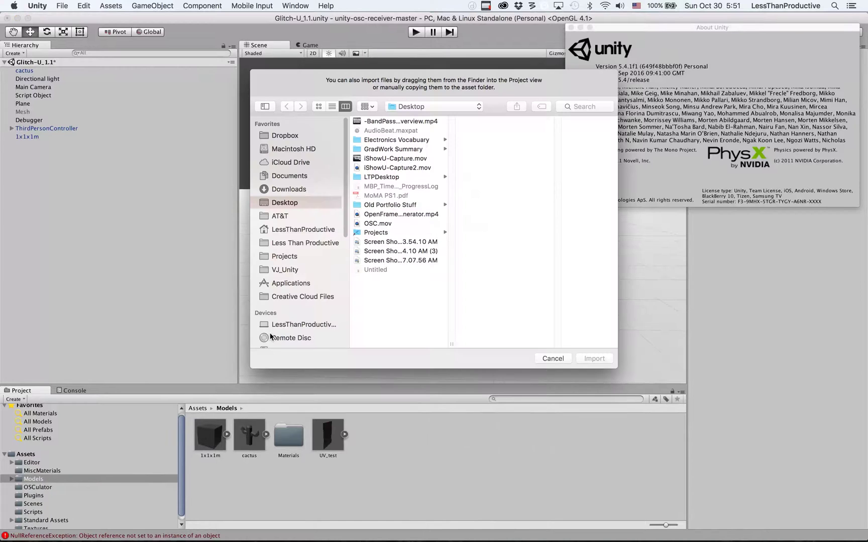
pyautogui.click(286, 269)
pyautogui.click(394, 149)
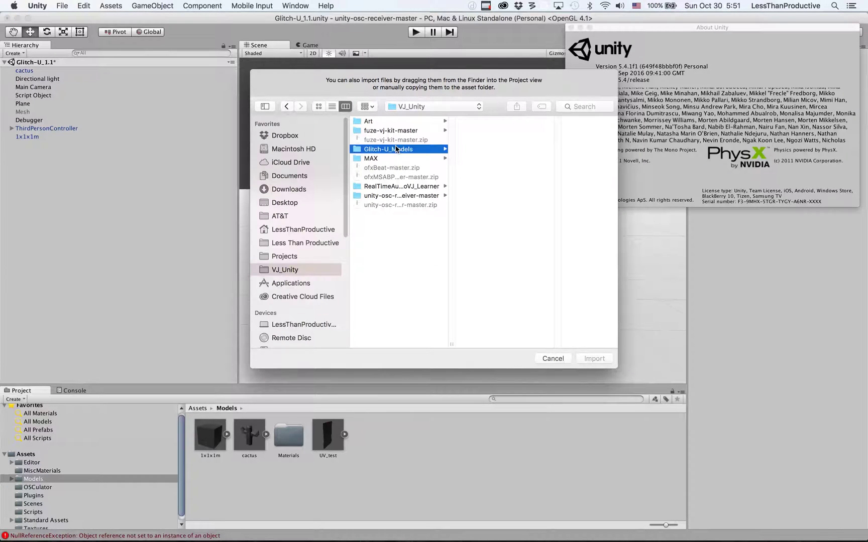
pyautogui.click(484, 168)
pyautogui.click(594, 358)
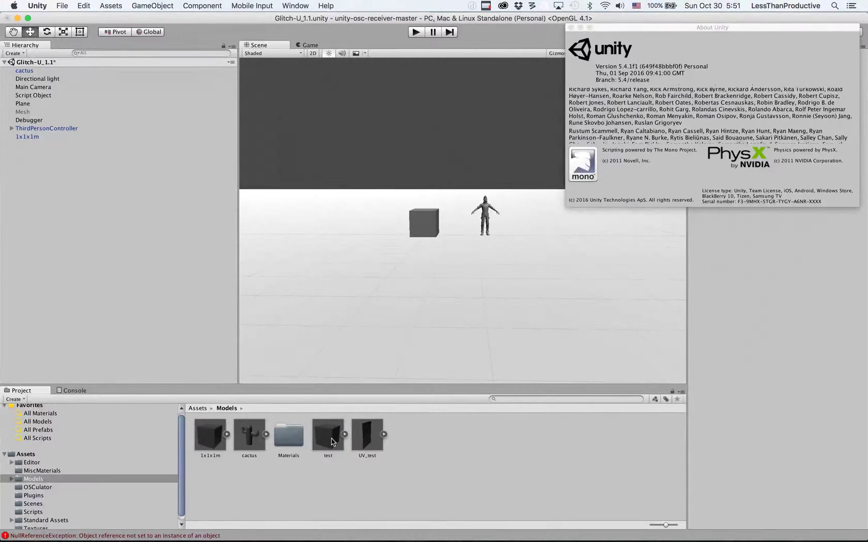
# Add the test model to the scene, close About Unity, and move it beside the 1x1x1m cube
pyautogui.moveTo(316, 436); pyautogui.dragTo(96, 209)
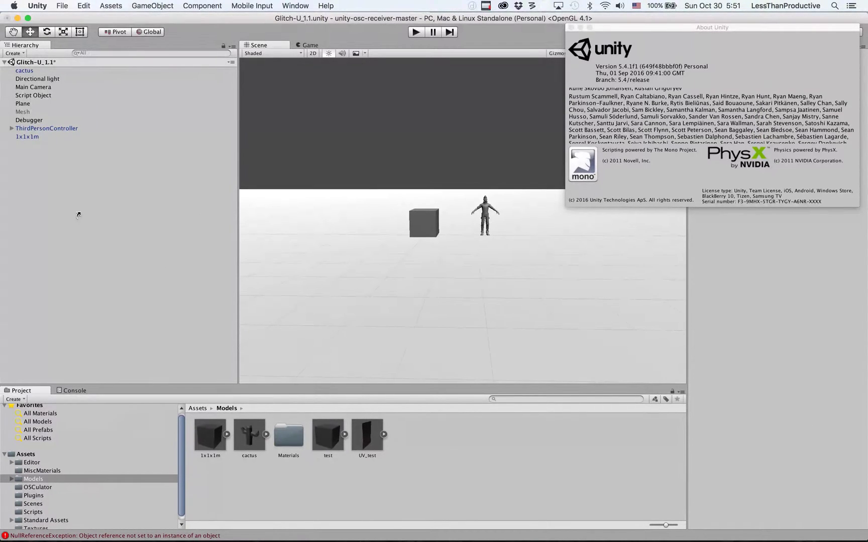
pyautogui.click(571, 27)
pyautogui.moveTo(423, 197); pyautogui.dragTo(423, 182)
pyautogui.moveTo(472, 225); pyautogui.dragTo(501, 225)
# Enter 1 for the test cube's X, Y and Z scale in the Inspector
pyautogui.click(777, 114)
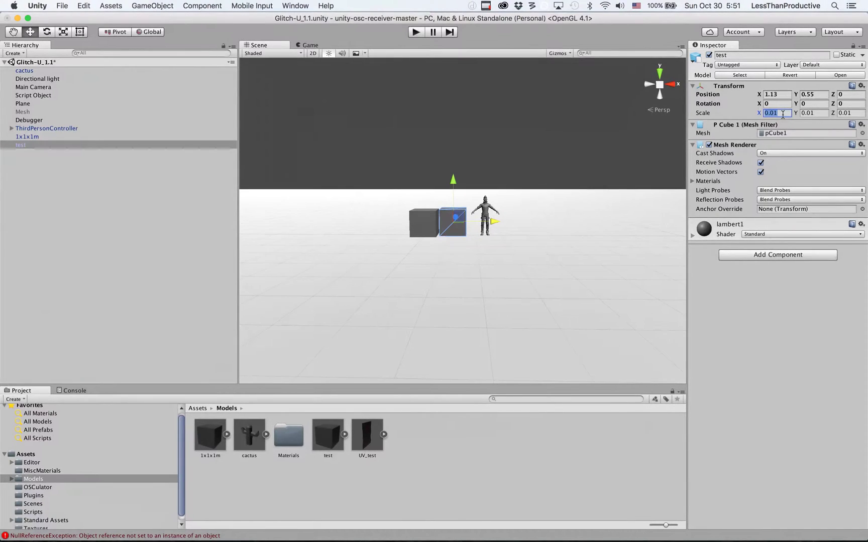
pyautogui.write('1')
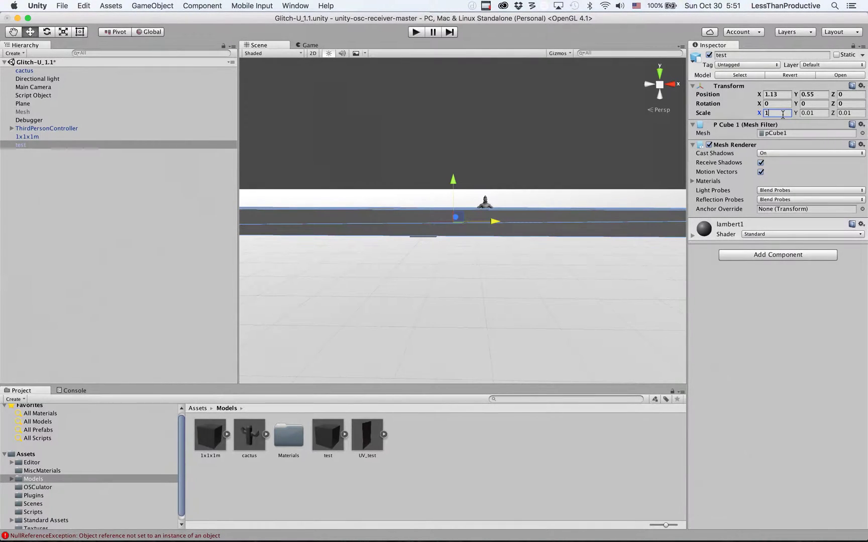
pyautogui.press('Tab')
pyautogui.write('1')
pyautogui.press('Tab')
pyautogui.write('1')
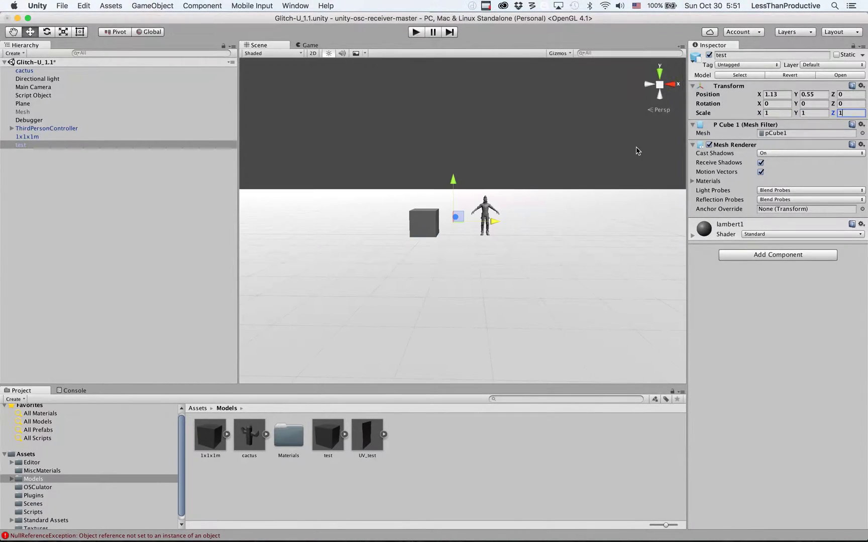
# Orbit and zoom the Scene view to compare the test cube with the 1x1x1 m cube
pyautogui.keyDown('alt'); pyautogui.moveTo(537, 178); pyautogui.dragTo(481, 179); pyautogui.keyUp('alt')
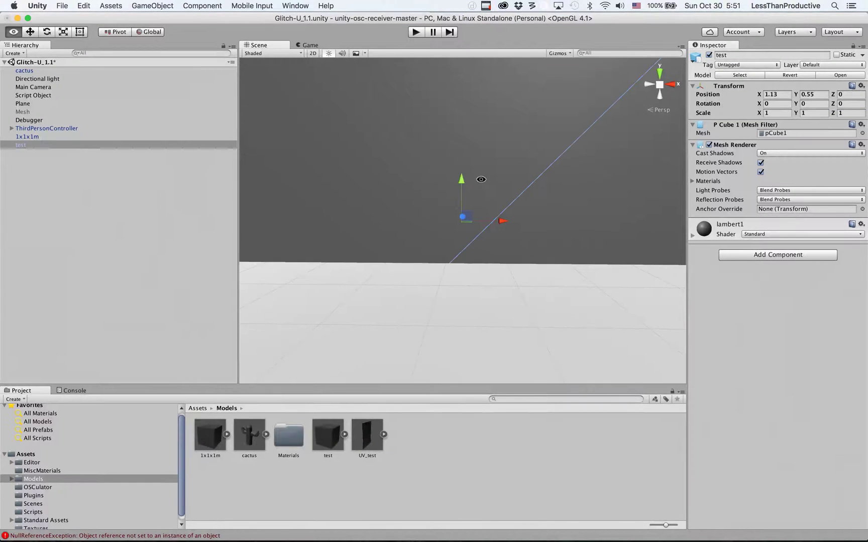
pyautogui.keyDown('alt'); pyautogui.moveTo(480, 179); pyautogui.dragTo(638, 187, button='right'); pyautogui.keyUp('alt')
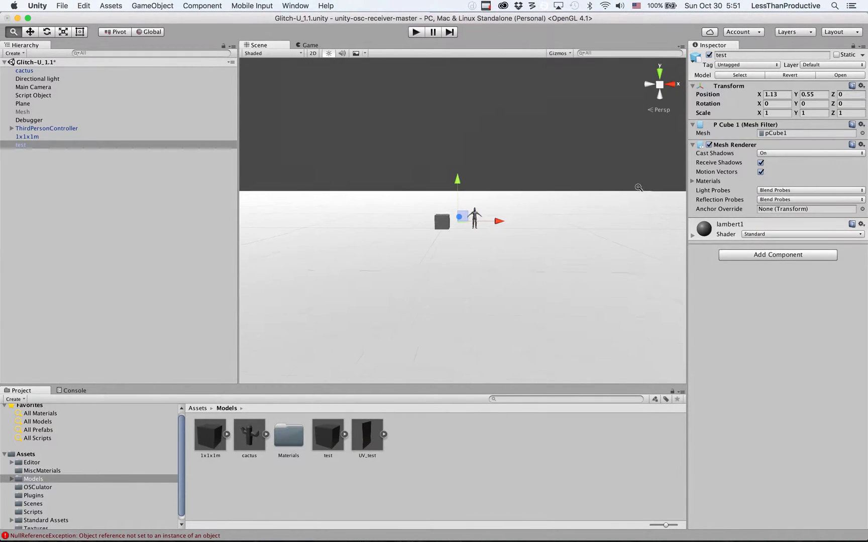
pyautogui.click(512, 123)
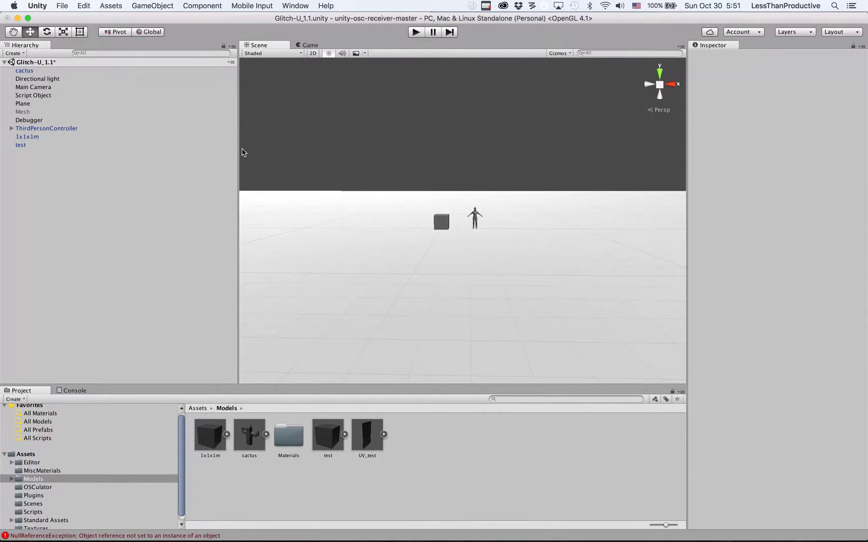
pyautogui.click(21, 145)
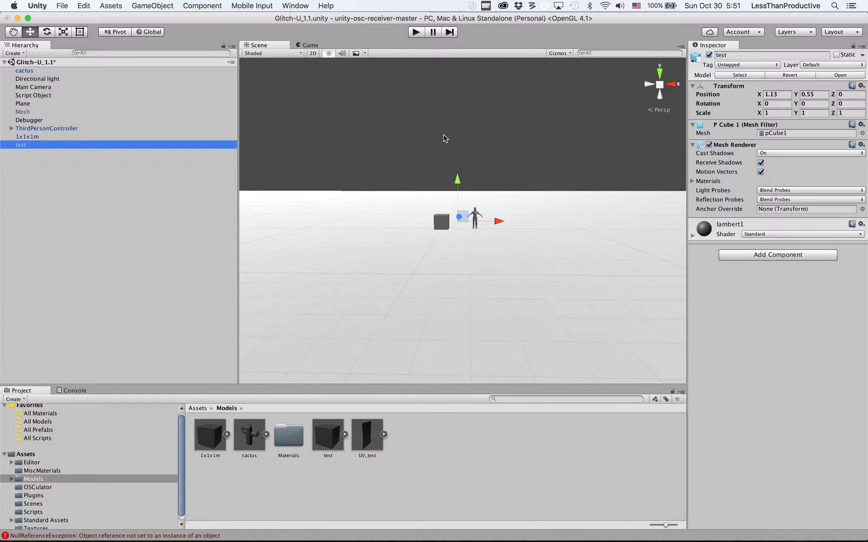
pyautogui.scroll(5, 500, 204)
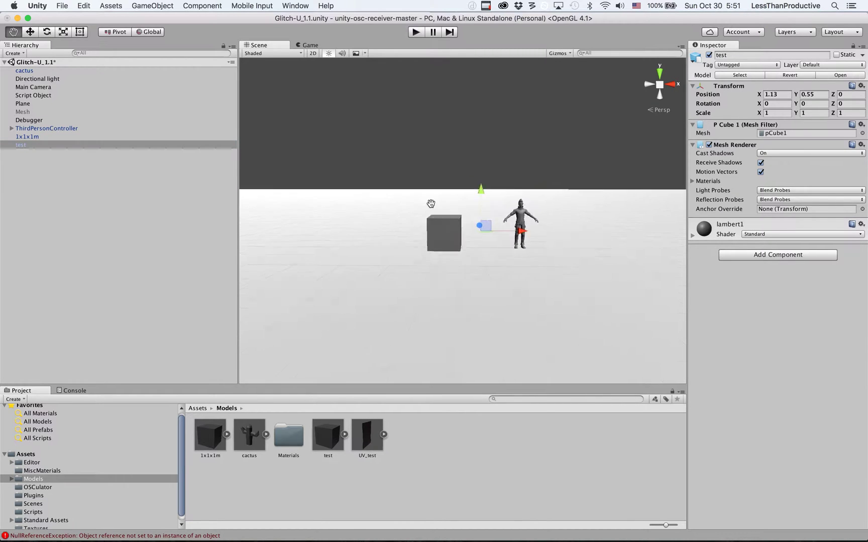